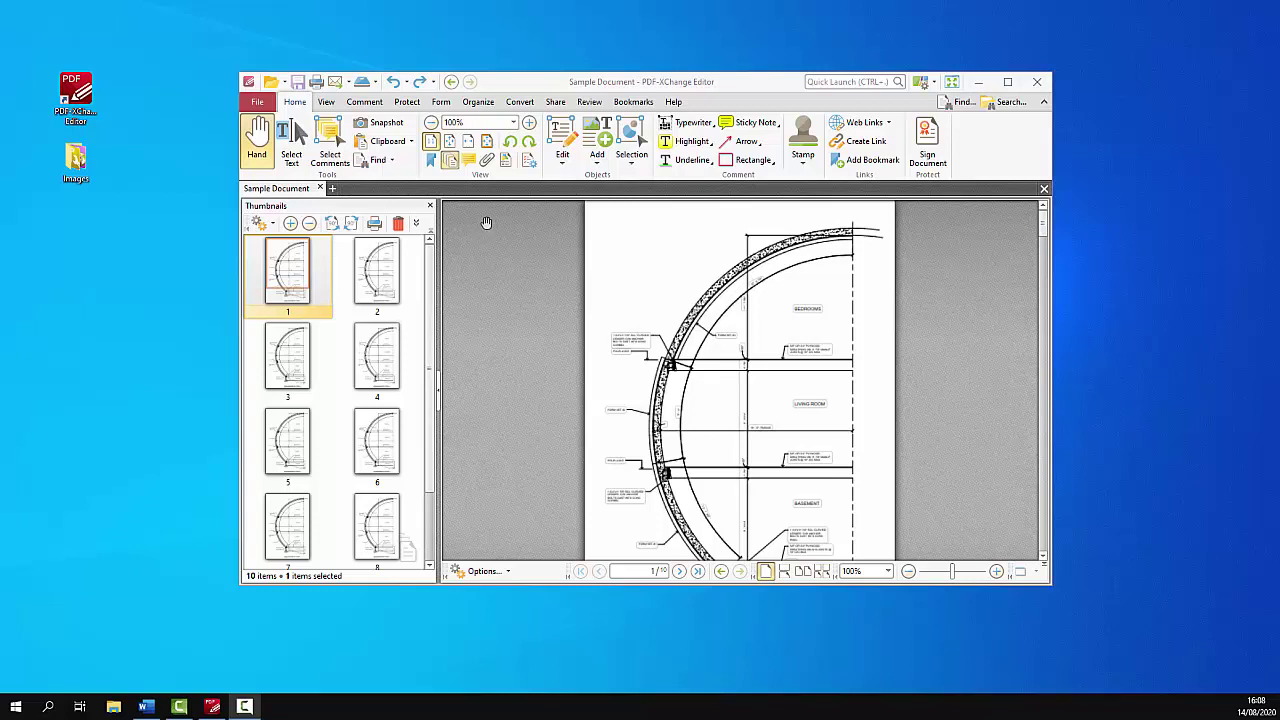
# Step: Open the Add Watermark dialog via Organize > Watermarks > Add
pyautogui.click(480, 103)
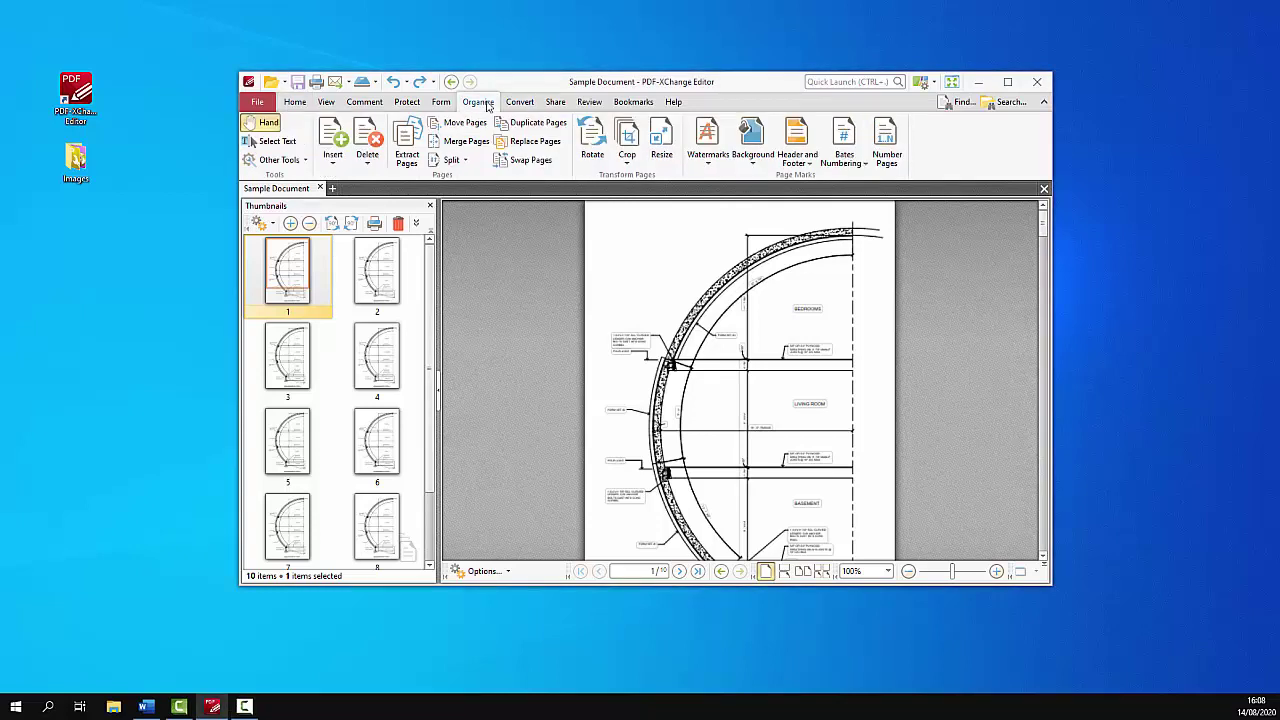
pyautogui.click(707, 145)
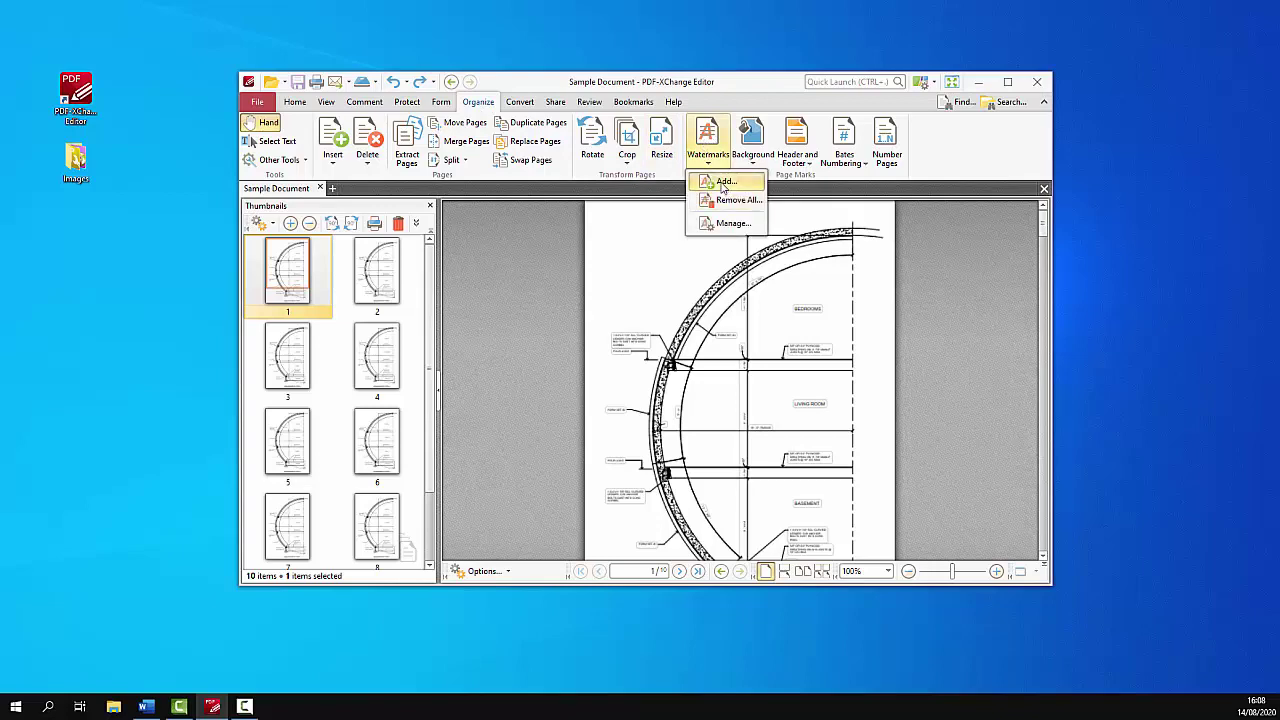
pyautogui.click(724, 183)
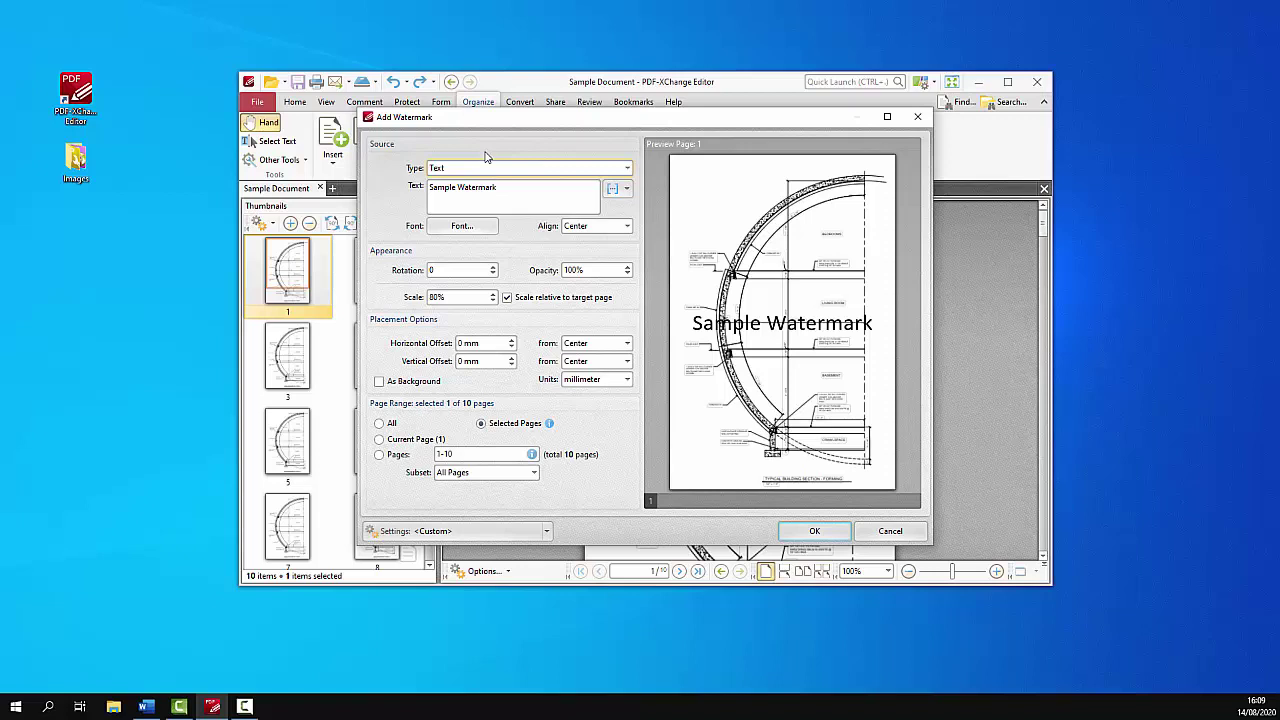
# Step: Replace the default 'Sample Watermark' text with 'Test Watermark'
pyautogui.click(438, 189)
pyautogui.hotkey('ctrl', 'a')
pyautogui.press('BackSpace')
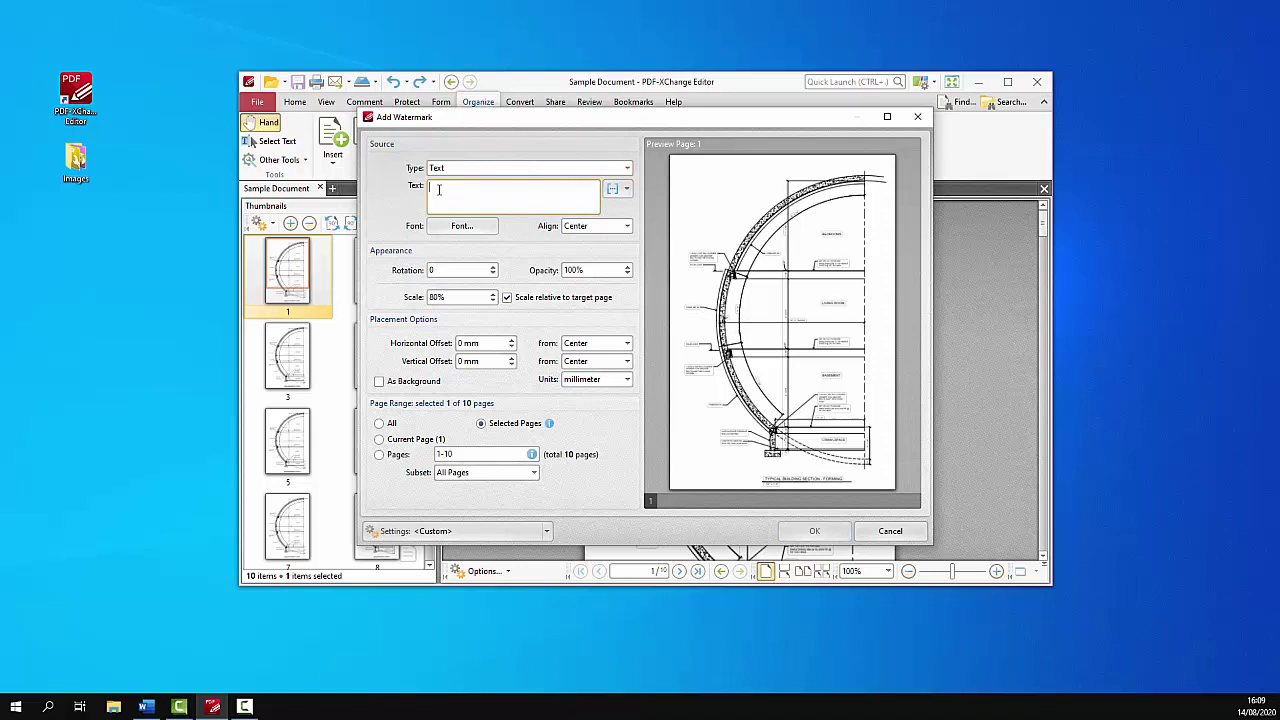
pyautogui.write('Test Watermark')
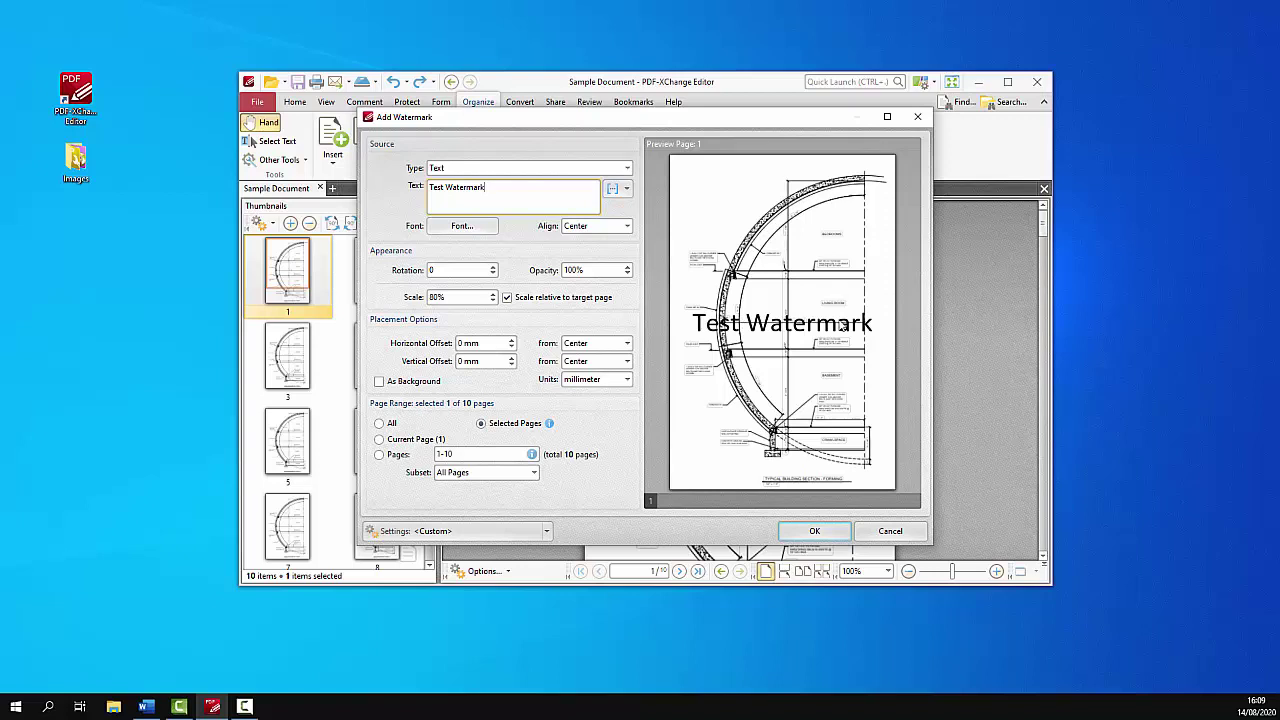
# Step: Set the watermark font to Arial Rounded MT Bold with a red fill
pyautogui.click(458, 228)
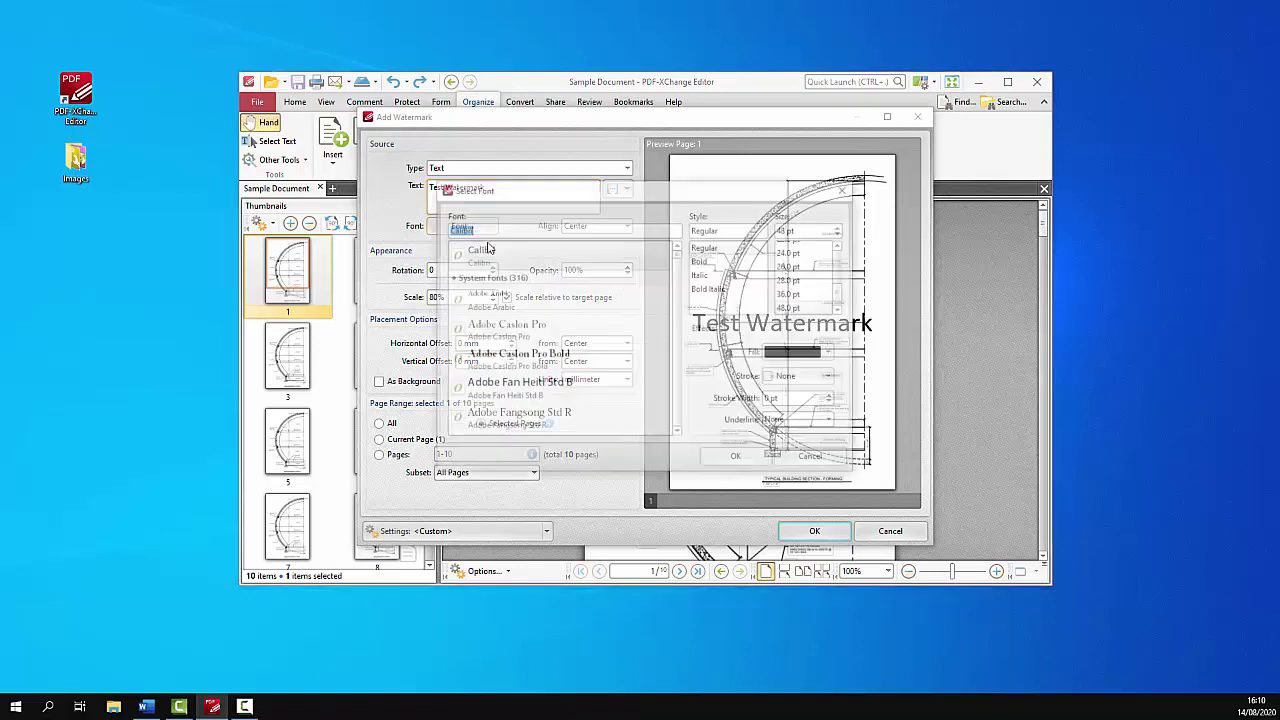
pyautogui.scroll(-10, 516, 302)
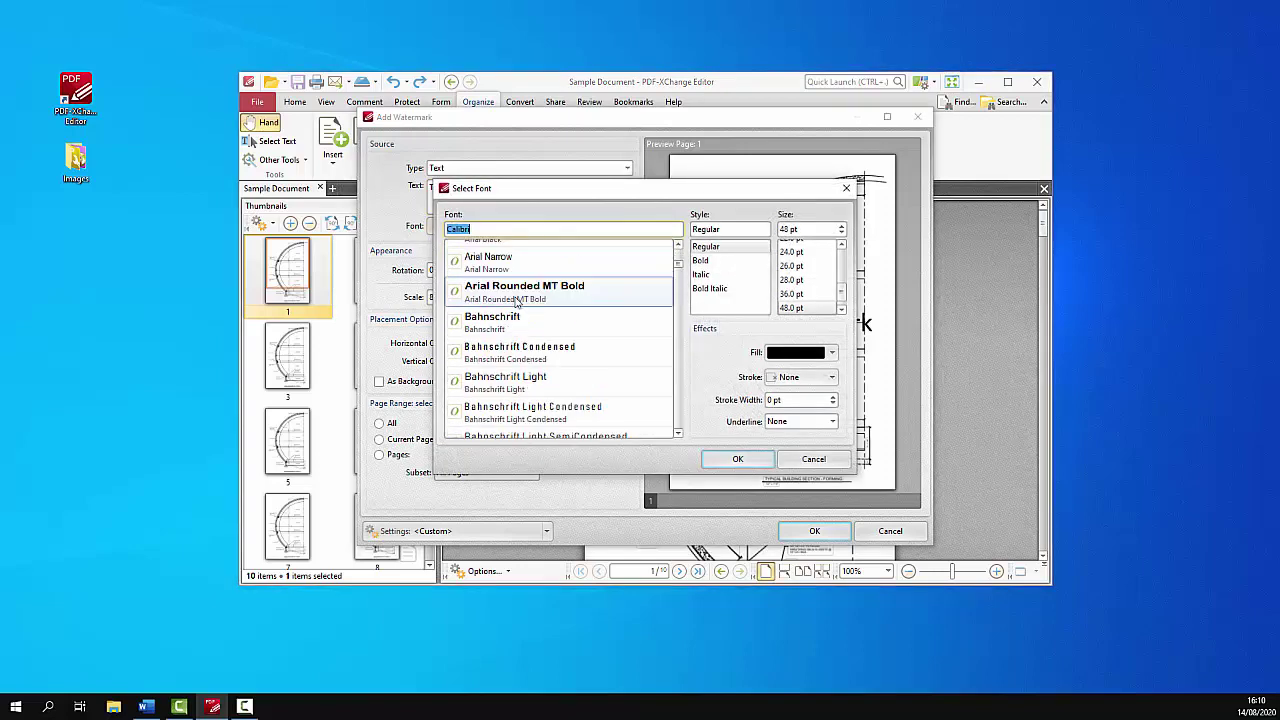
pyautogui.click(516, 300)
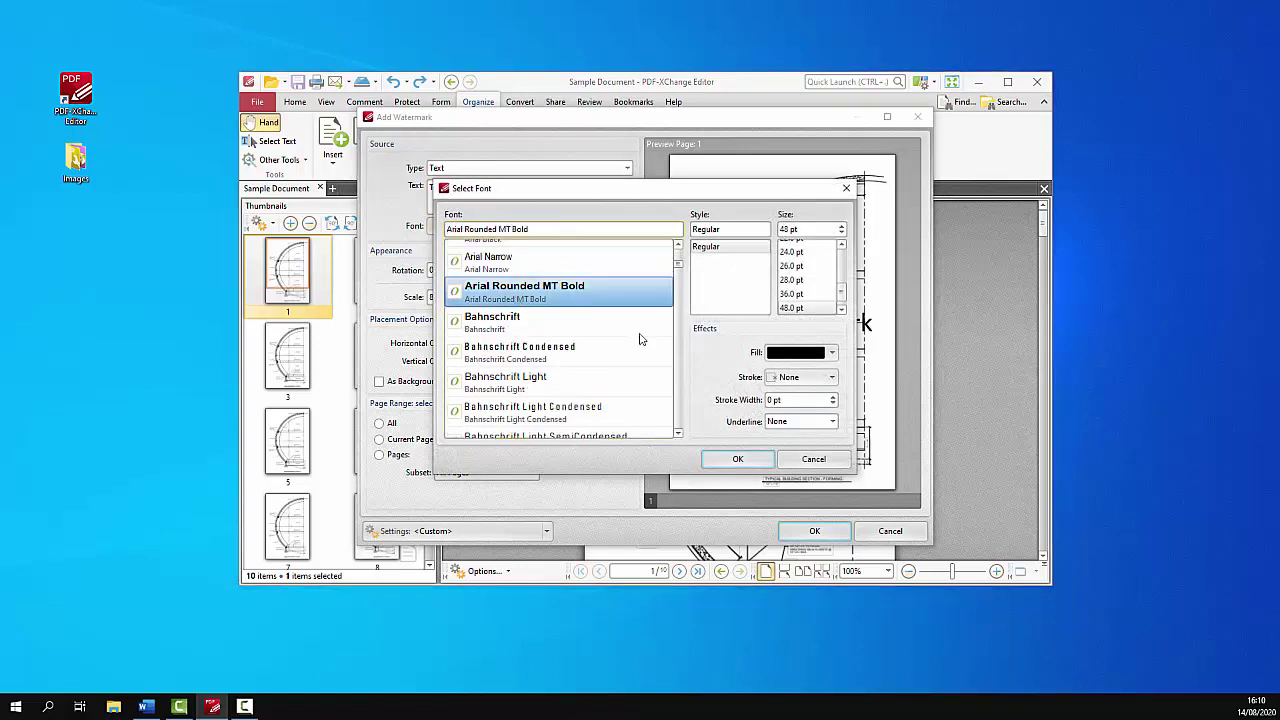
pyautogui.click(833, 353)
pyautogui.click(777, 419)
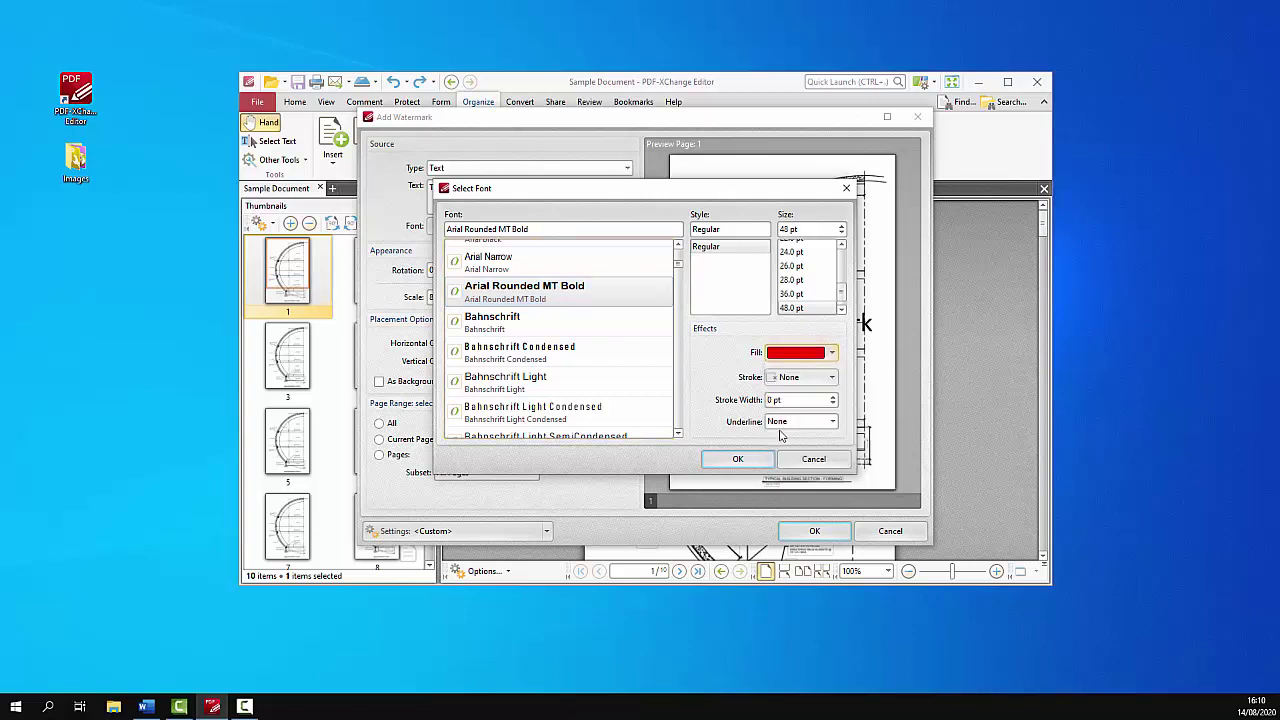
pyautogui.click(748, 461)
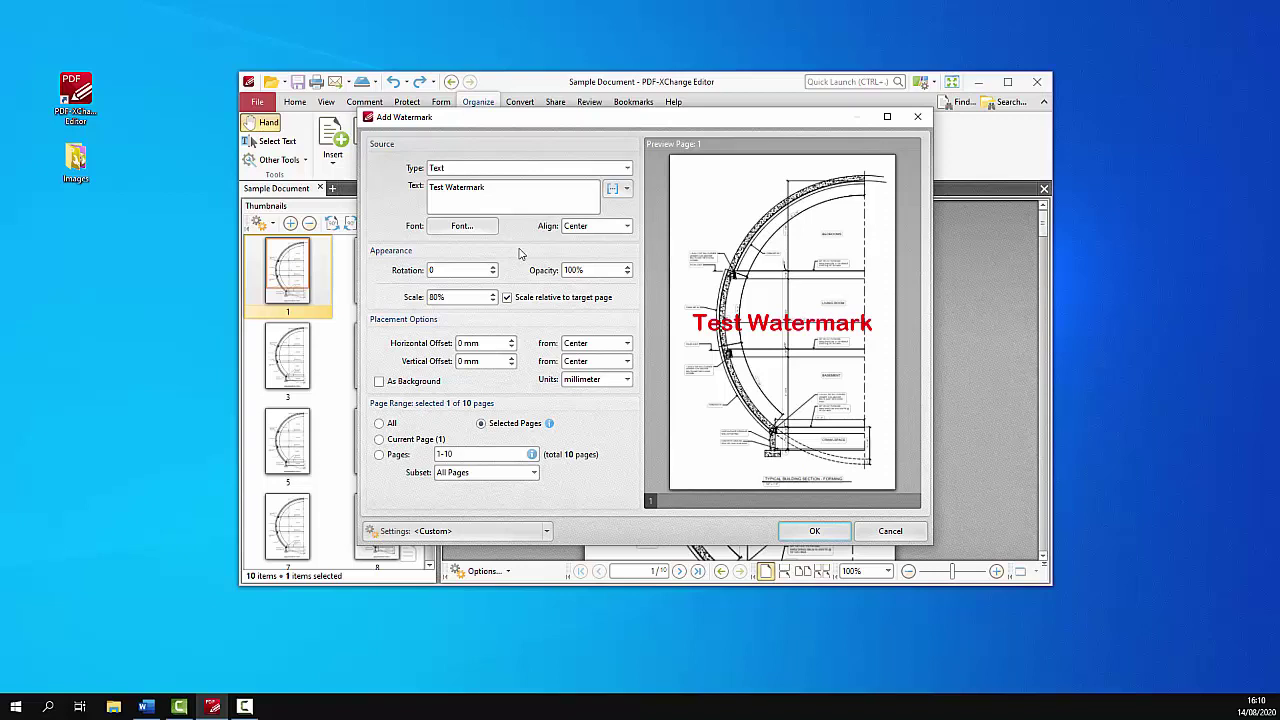
# Step: Insert the Document Title macro and delete the 'Test Watermark' words
pyautogui.click(623, 189)
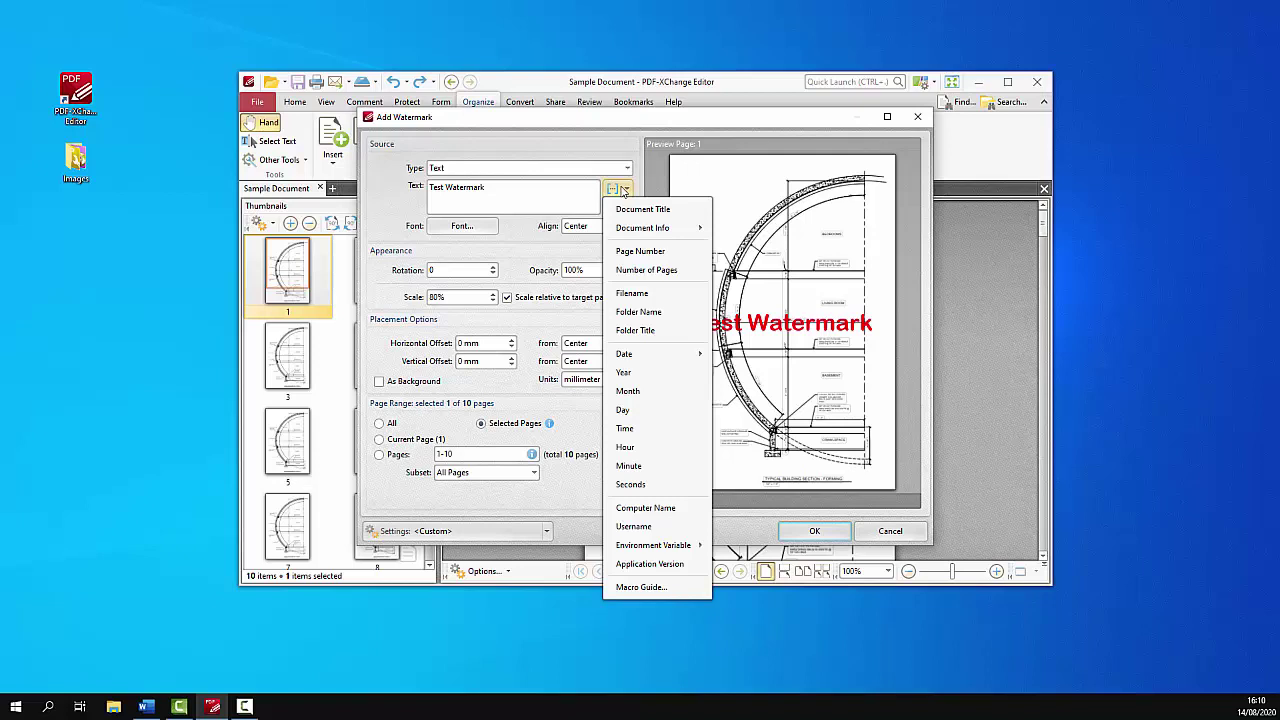
pyautogui.click(643, 209)
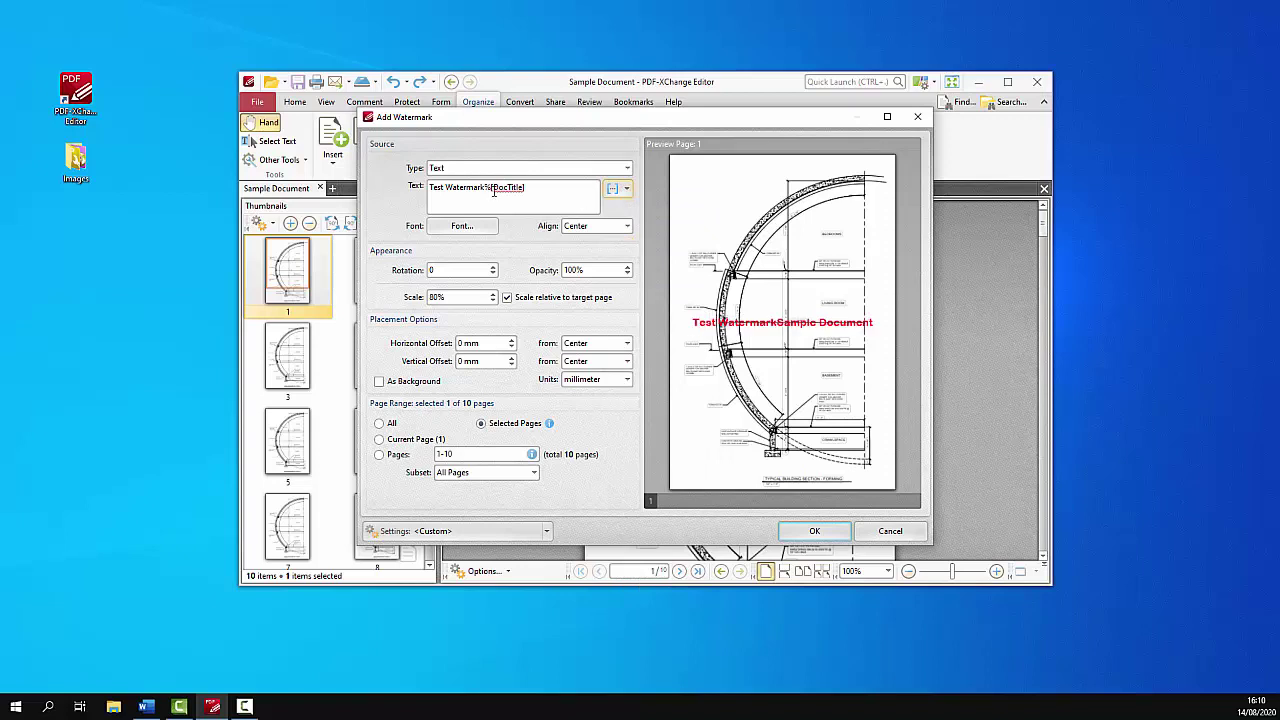
pyautogui.moveTo(483, 190); pyautogui.dragTo(397, 190)
pyautogui.press('BackSpace')
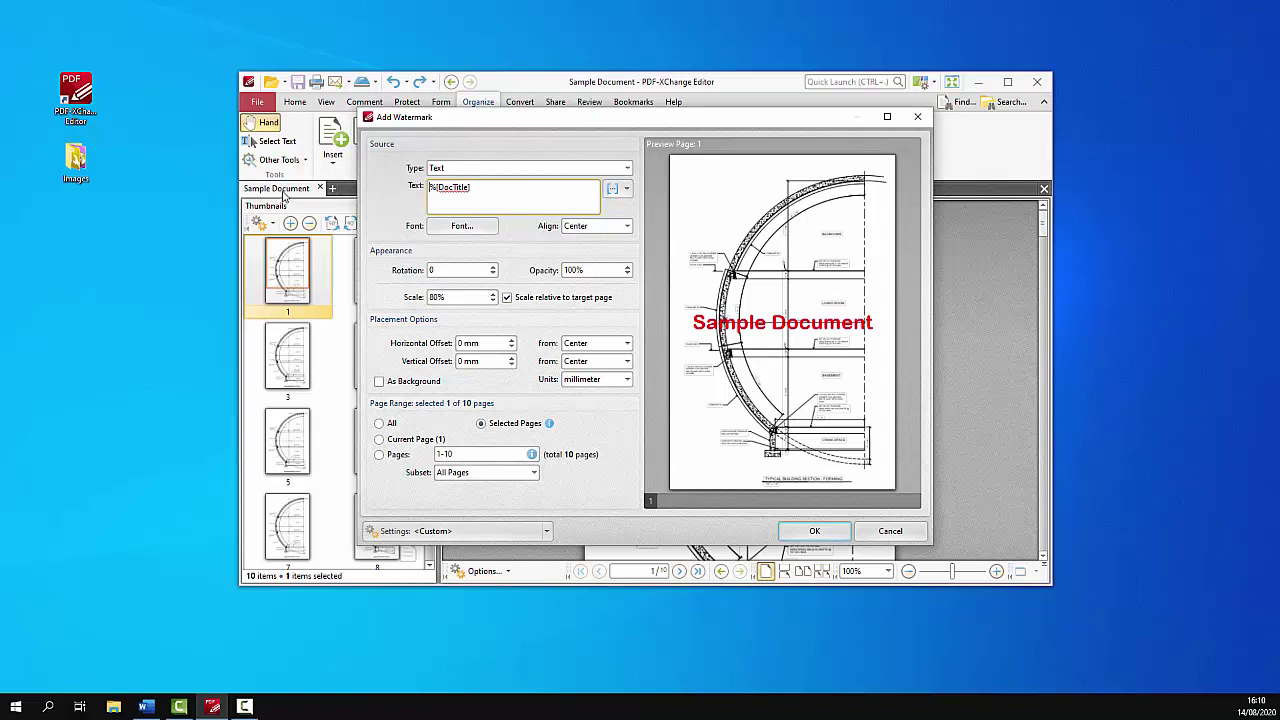
# Step: Replace the Document Title macro with the Time macro
pyautogui.moveTo(488, 191); pyautogui.dragTo(413, 195)
pyautogui.press('Delete')
pyautogui.click(616, 188)
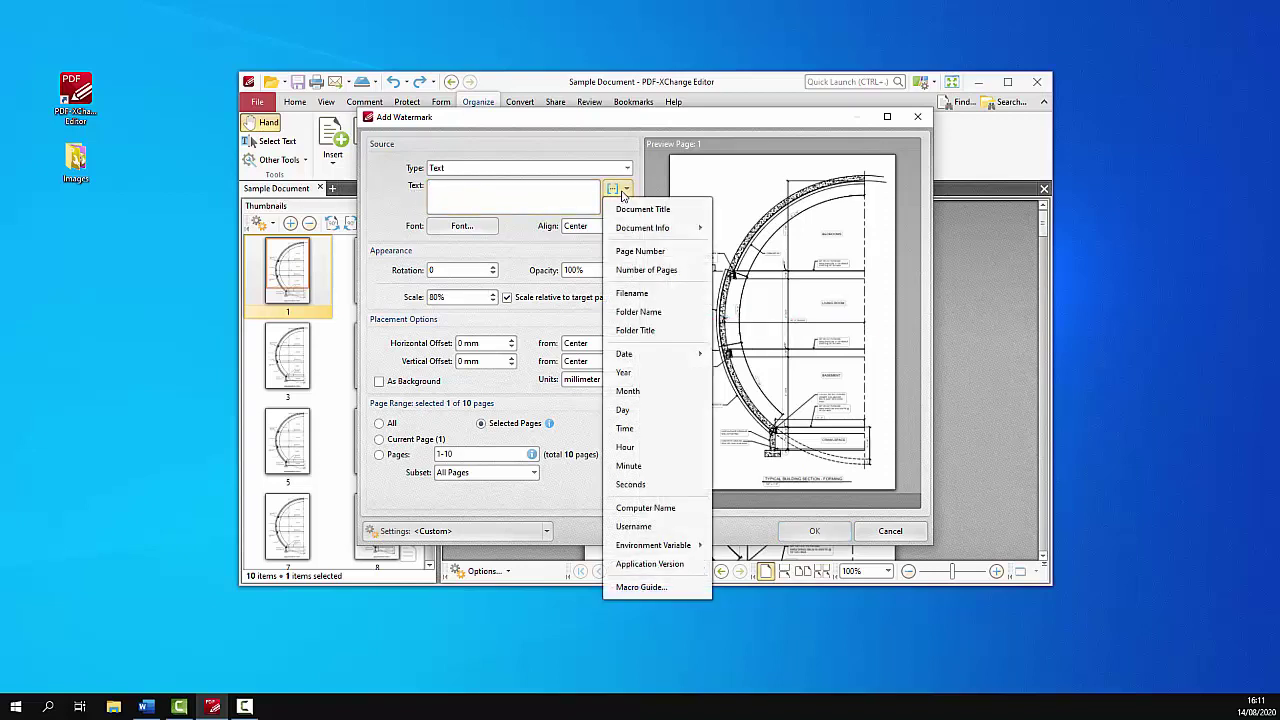
pyautogui.click(640, 430)
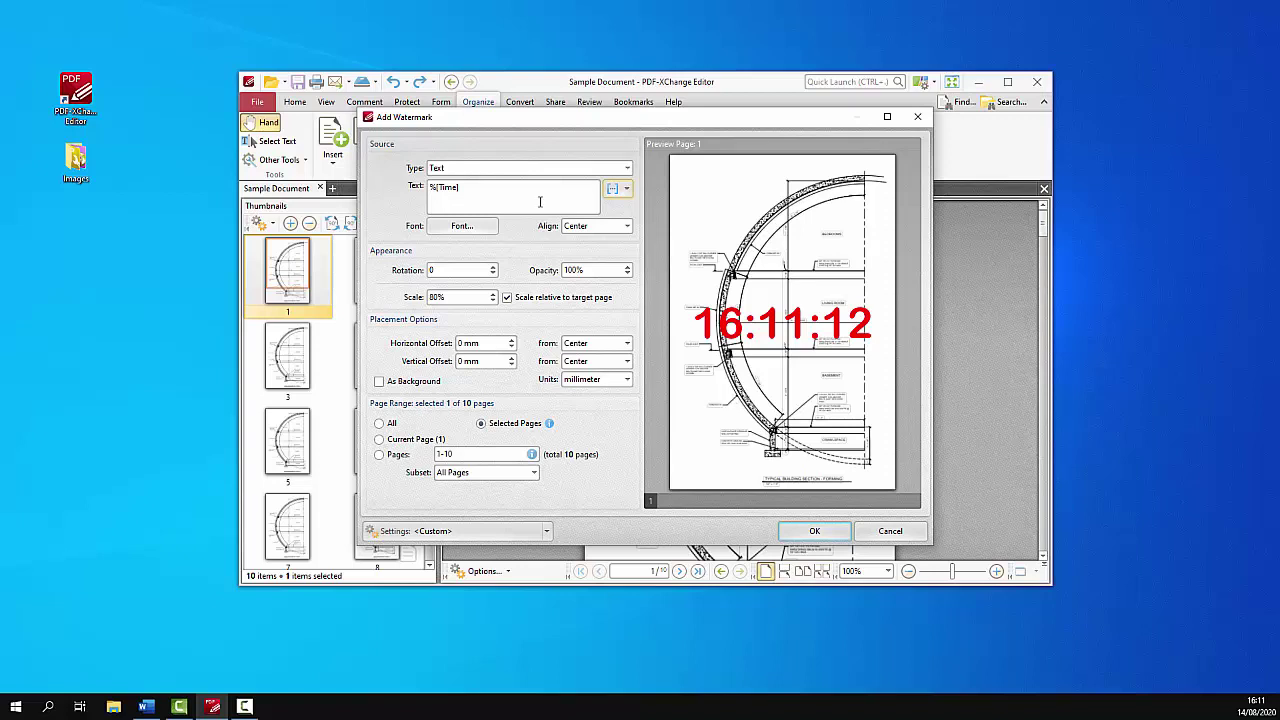
# Step: Switch the watermark source to a file and choose the pdf-xchange-editor PNG from Images
pyautogui.click(626, 168)
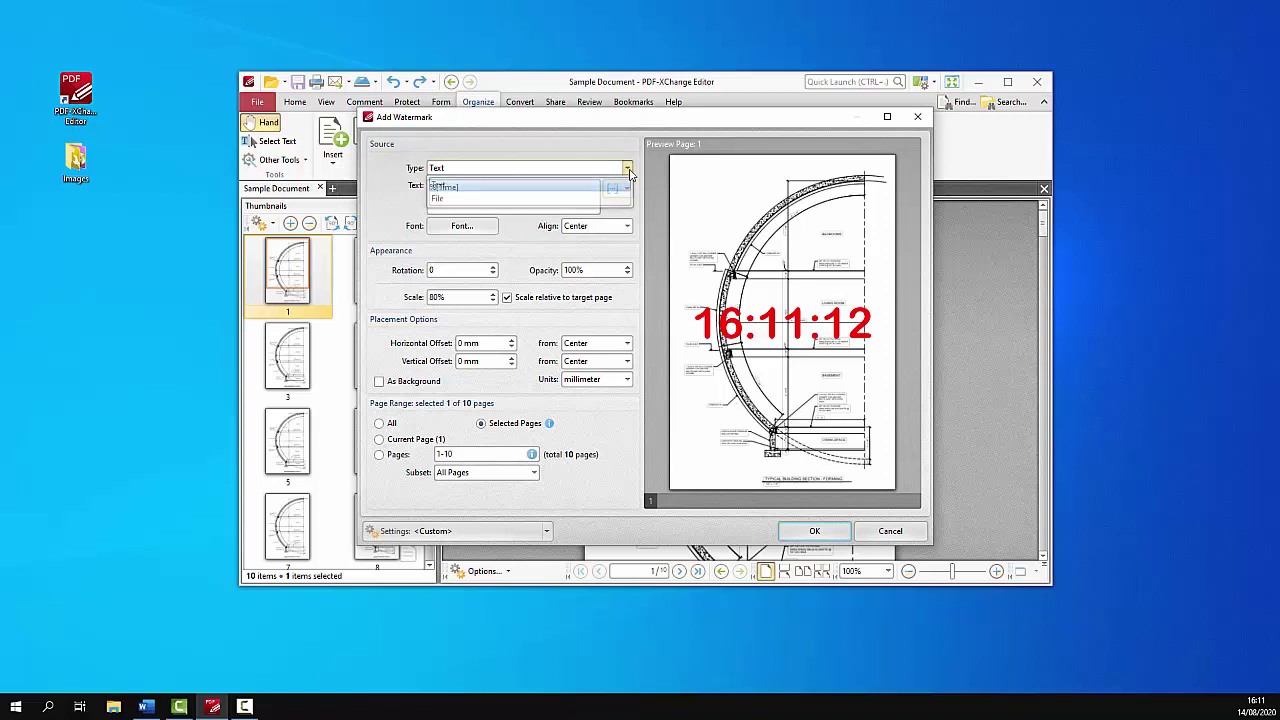
pyautogui.click(512, 199)
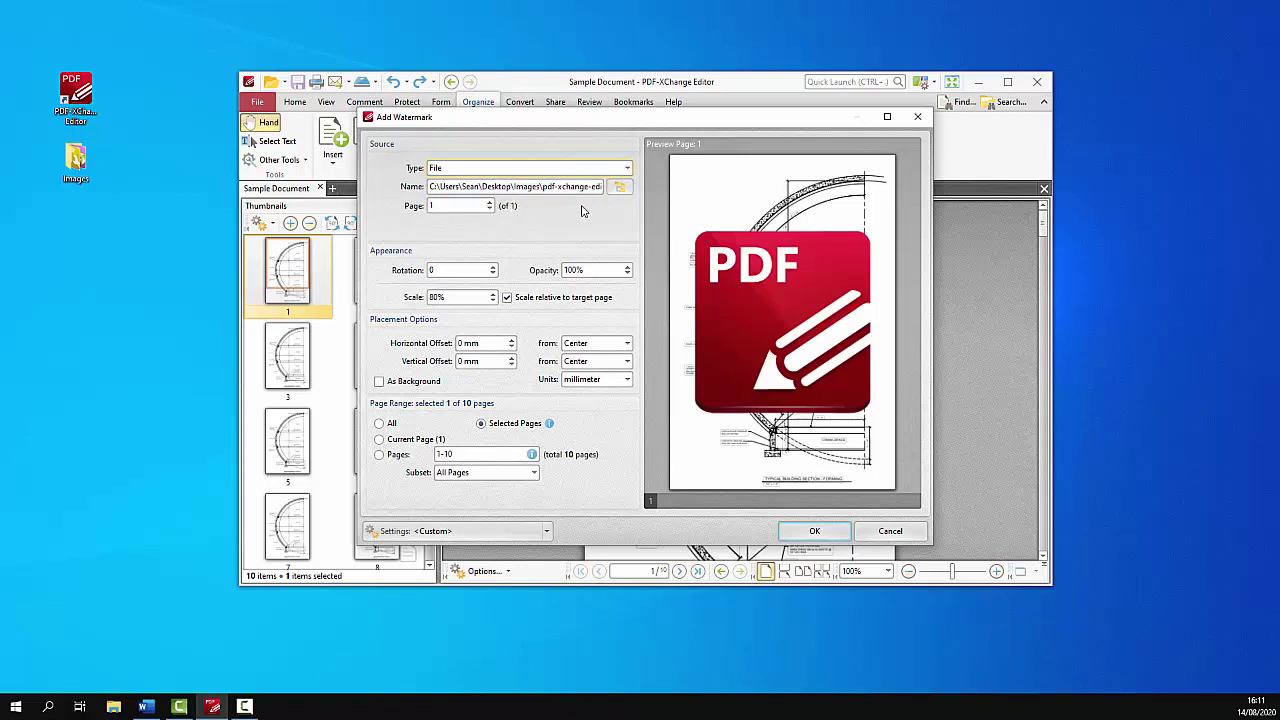
pyautogui.click(619, 187)
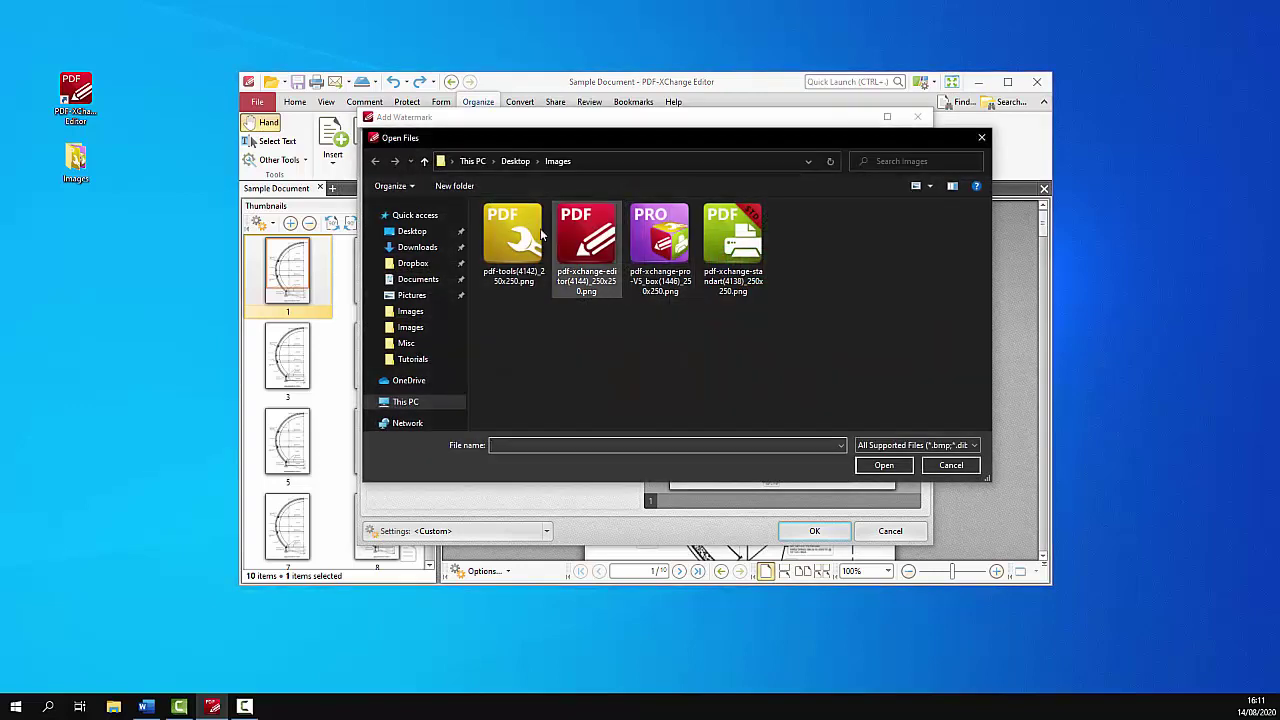
pyautogui.doubleClick(587, 240)
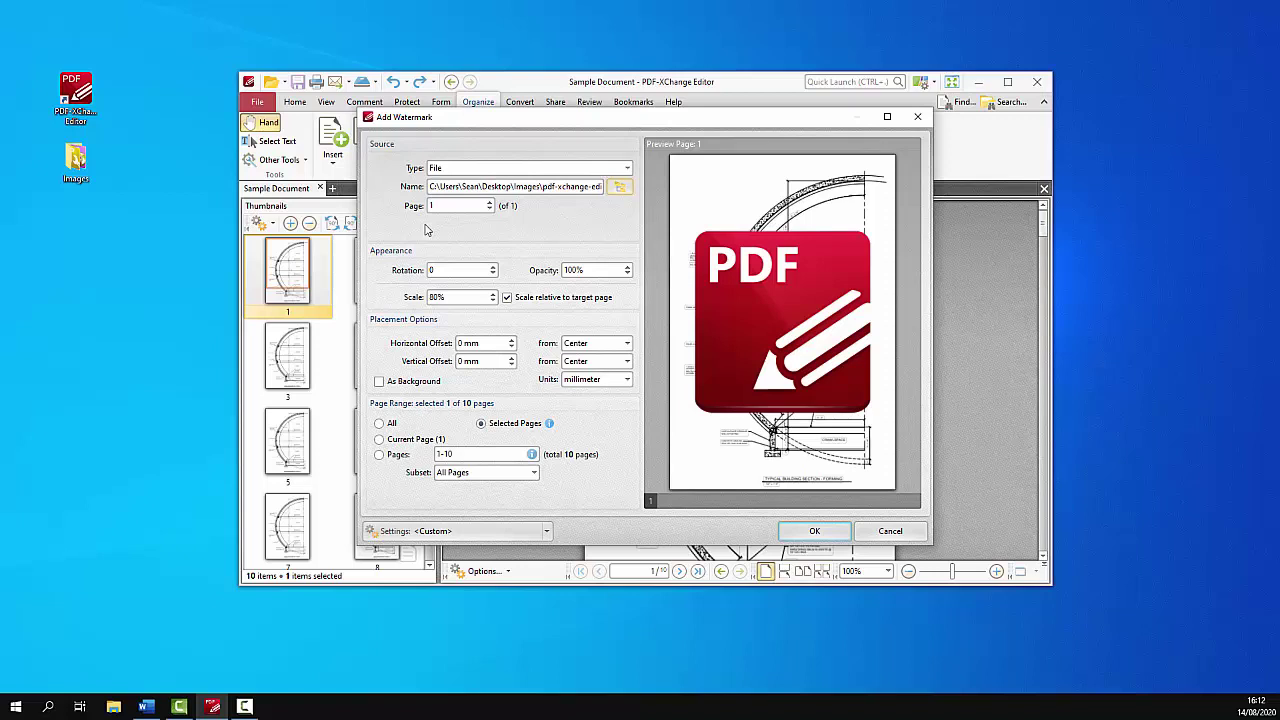
# Step: Try rotation 45 and opacity 50, then set the logo scale to 50%
pyautogui.press('Tab')
pyautogui.write('45')
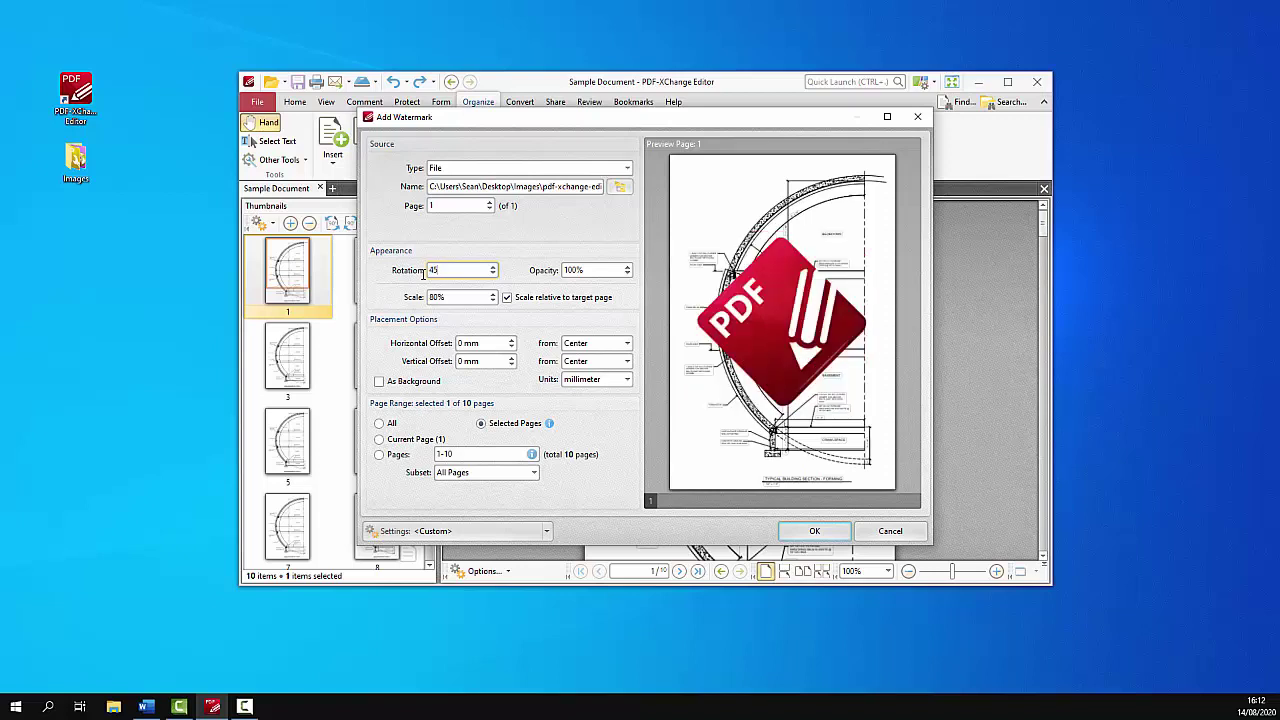
pyautogui.click(571, 270)
pyautogui.write('50')
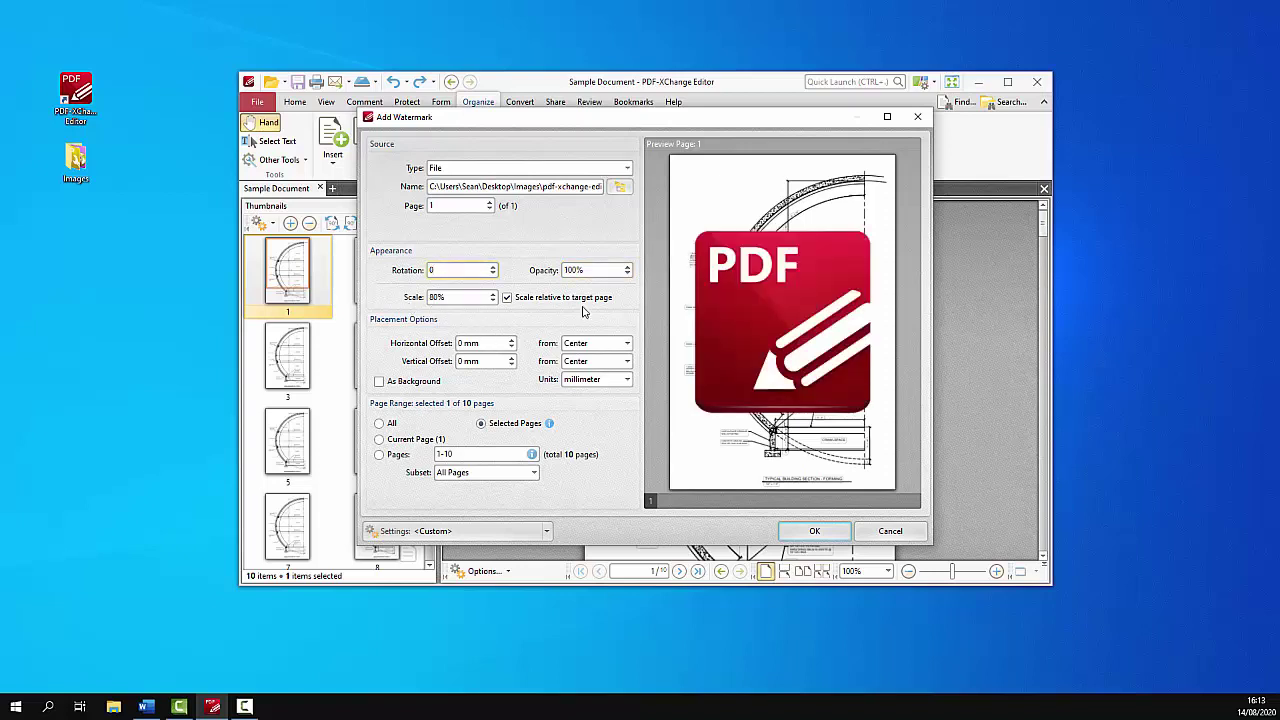
pyautogui.doubleClick(427, 297)
pyautogui.press('BackSpace')
pyautogui.write('50')
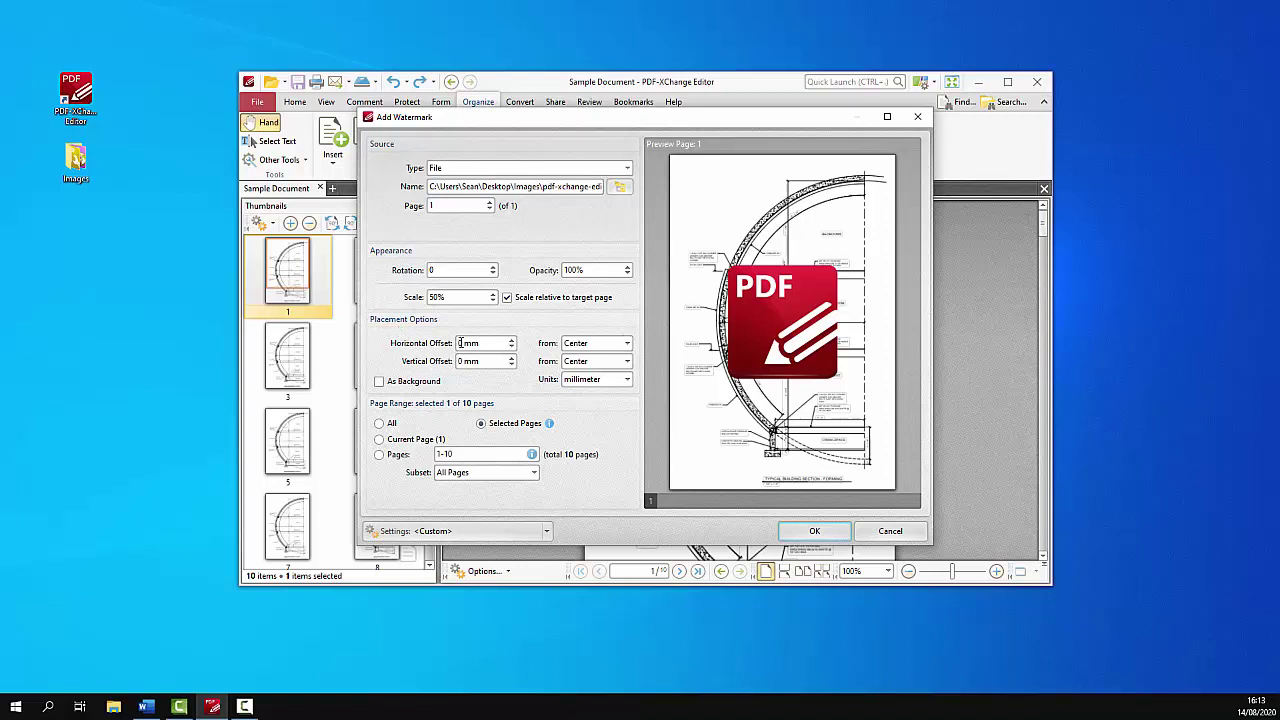
# Step: Offset the logo 5 mm from the Right edge and 5 mm from the Top edge
pyautogui.write('1')
pyautogui.click(462, 361)
pyautogui.write('1')
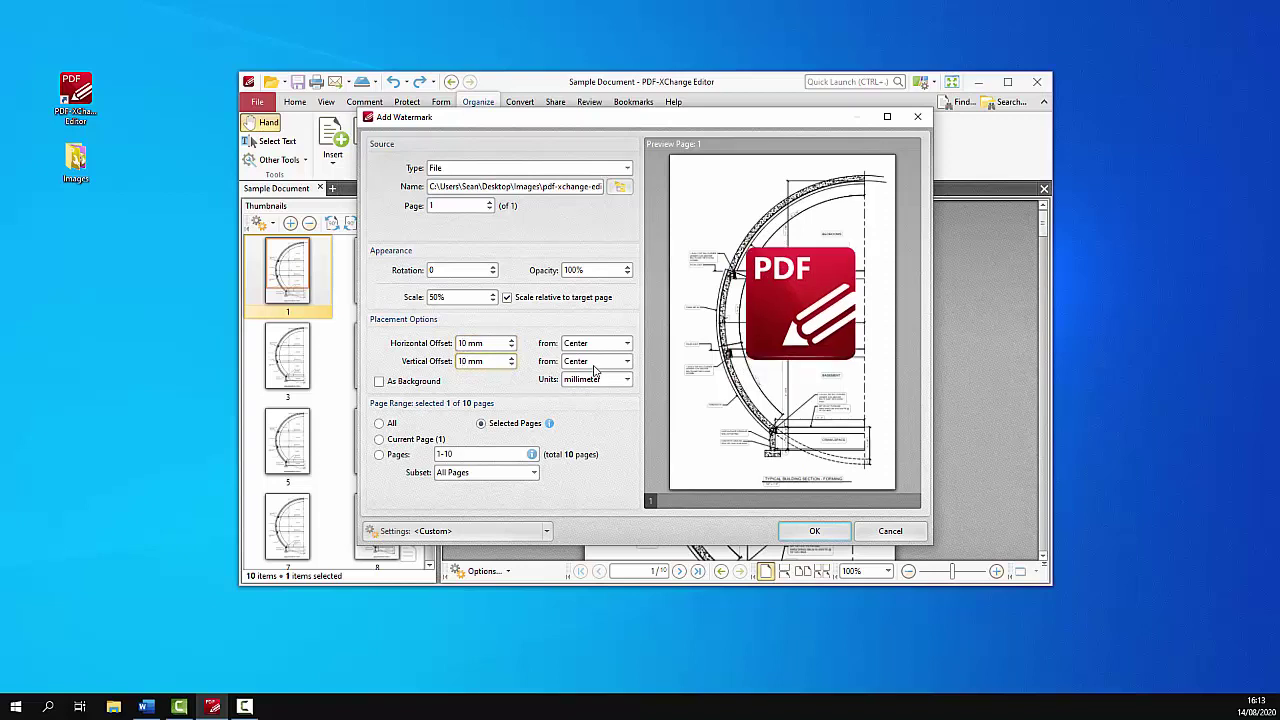
pyautogui.click(627, 344)
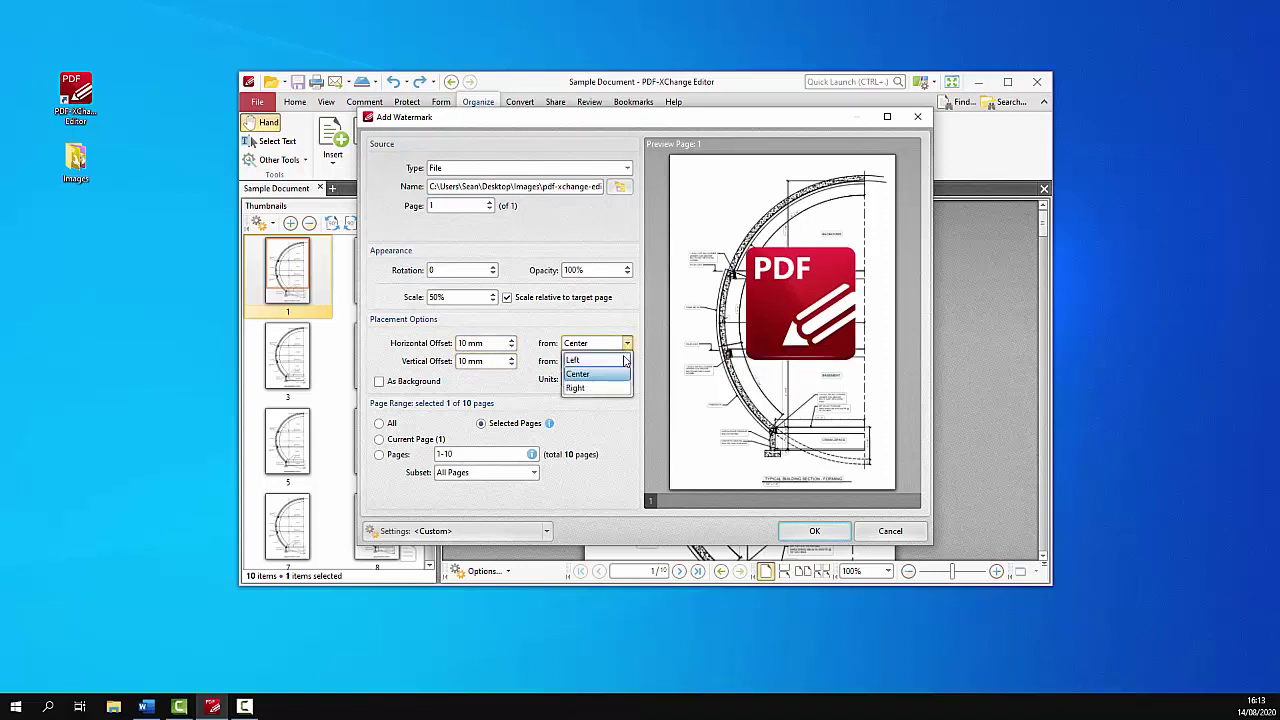
pyautogui.click(600, 387)
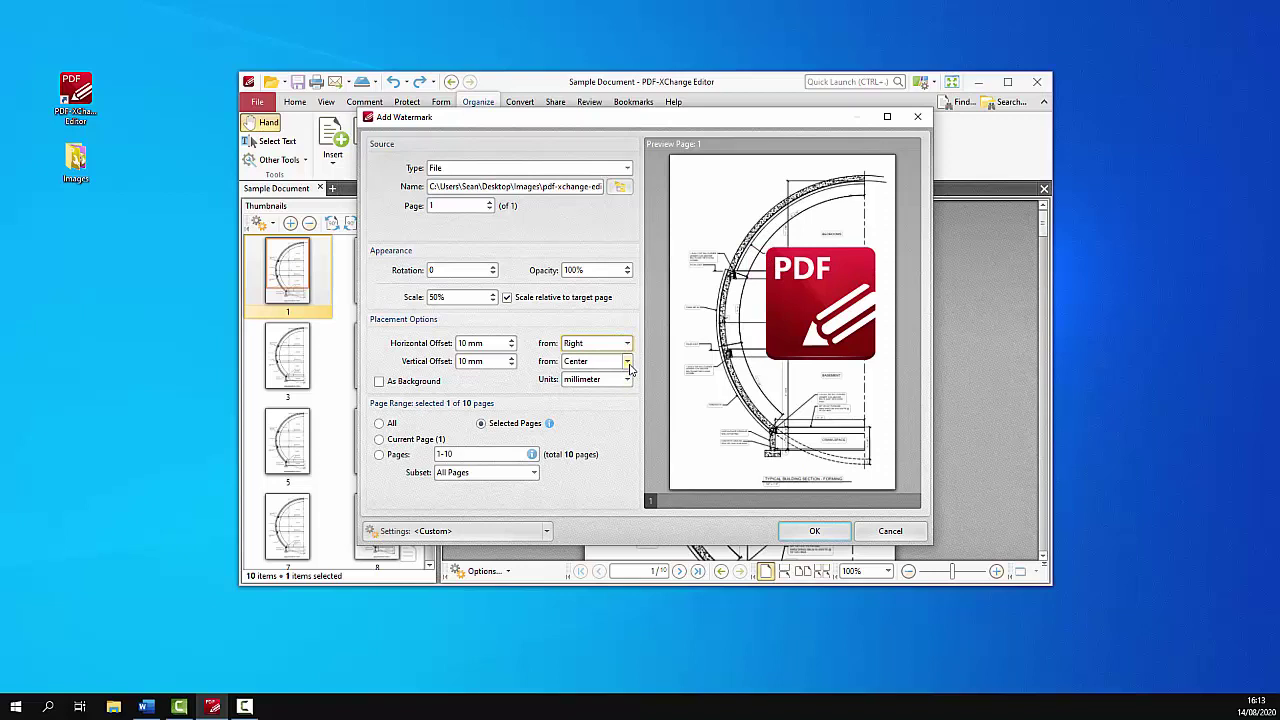
pyautogui.click(627, 361)
pyautogui.click(590, 378)
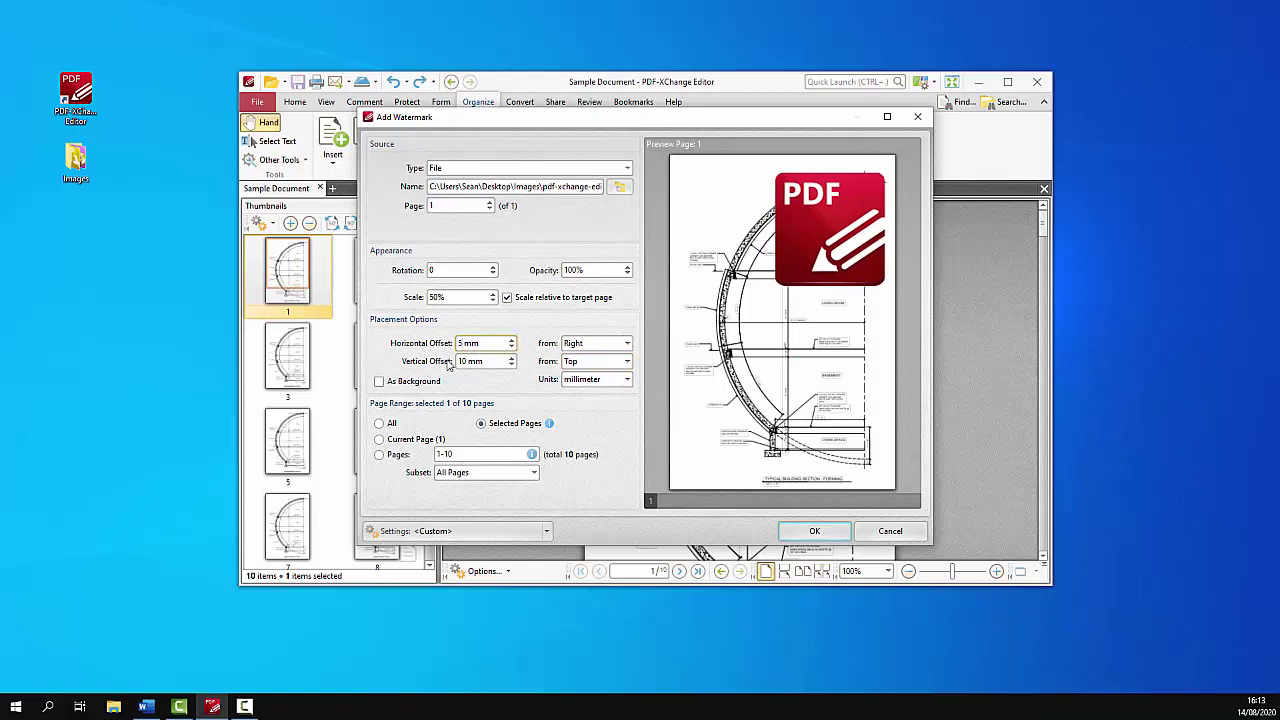
pyautogui.doubleClick(464, 361)
pyautogui.write('5')
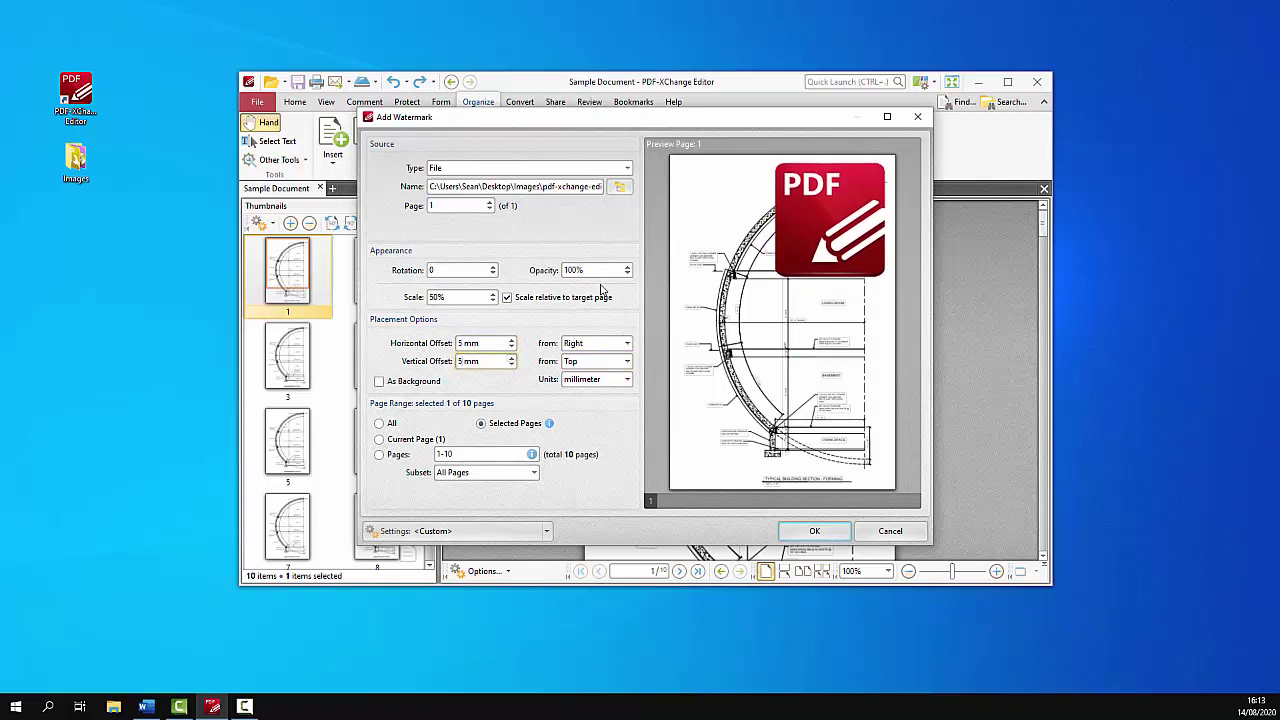
pyautogui.click(574, 270)
# Step: Set opacity to 50% and keep the watermark in front, not as background
pyautogui.press('BackSpace')
pyautogui.press('BackSpace')
pyautogui.write('5')
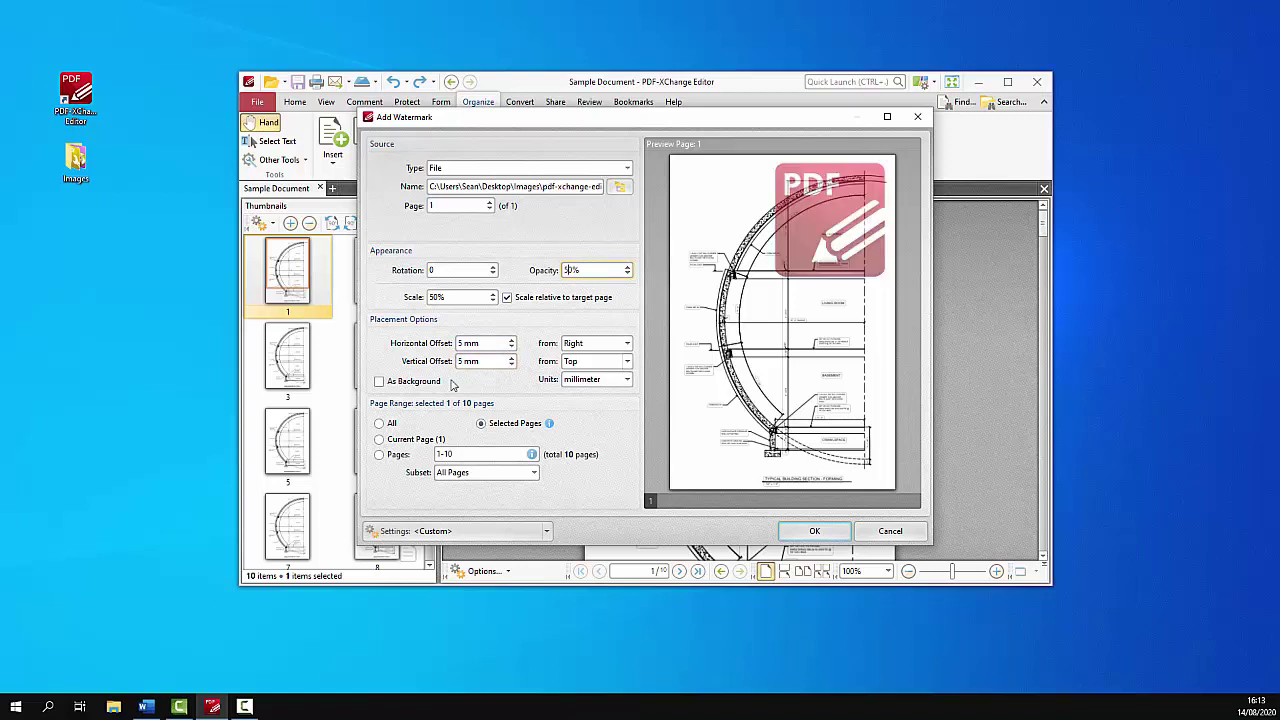
pyautogui.click(379, 382)
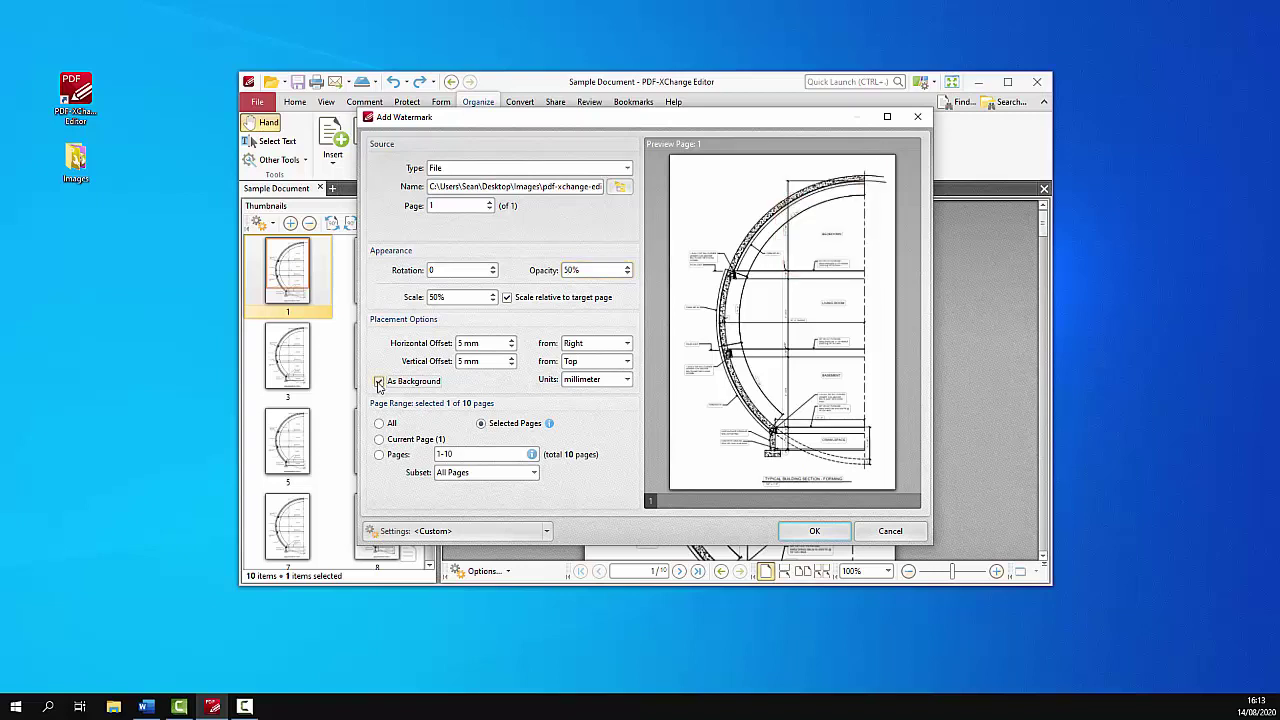
pyautogui.click(379, 382)
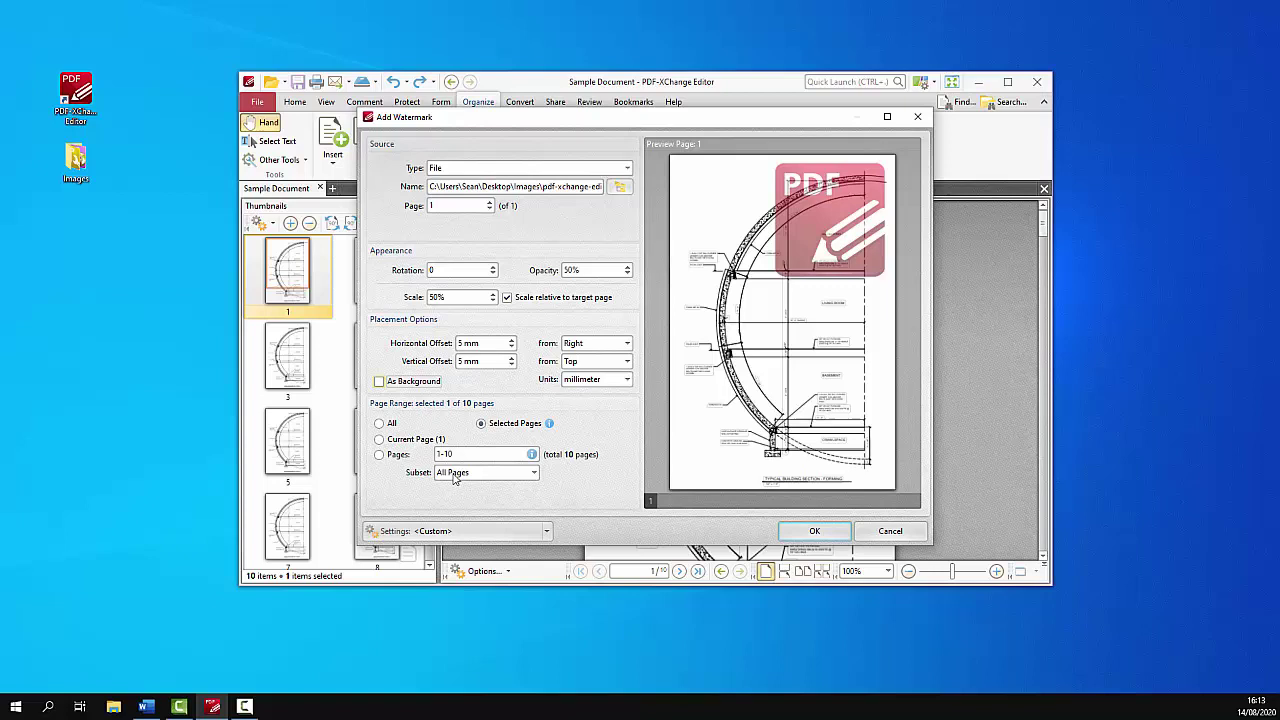
# Step: Limit the watermark to odd pages only within pages 1-10
pyautogui.click(534, 472)
pyautogui.click(480, 501)
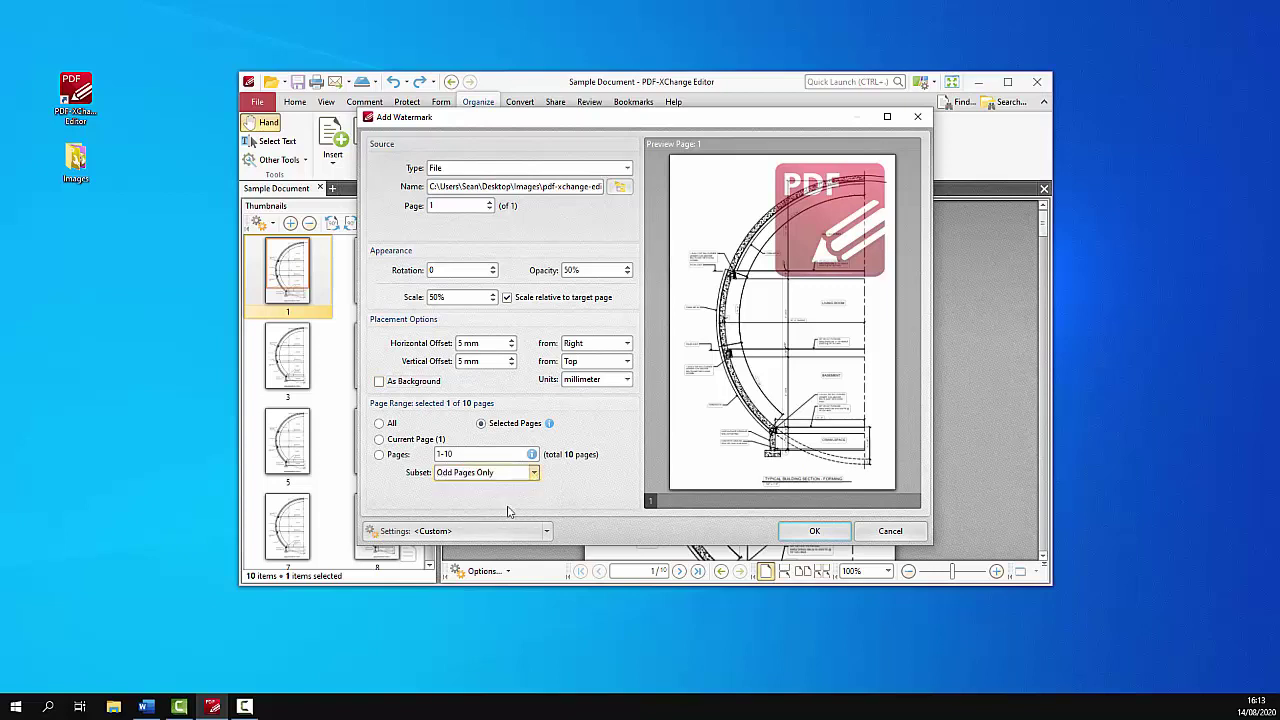
pyautogui.click(379, 439)
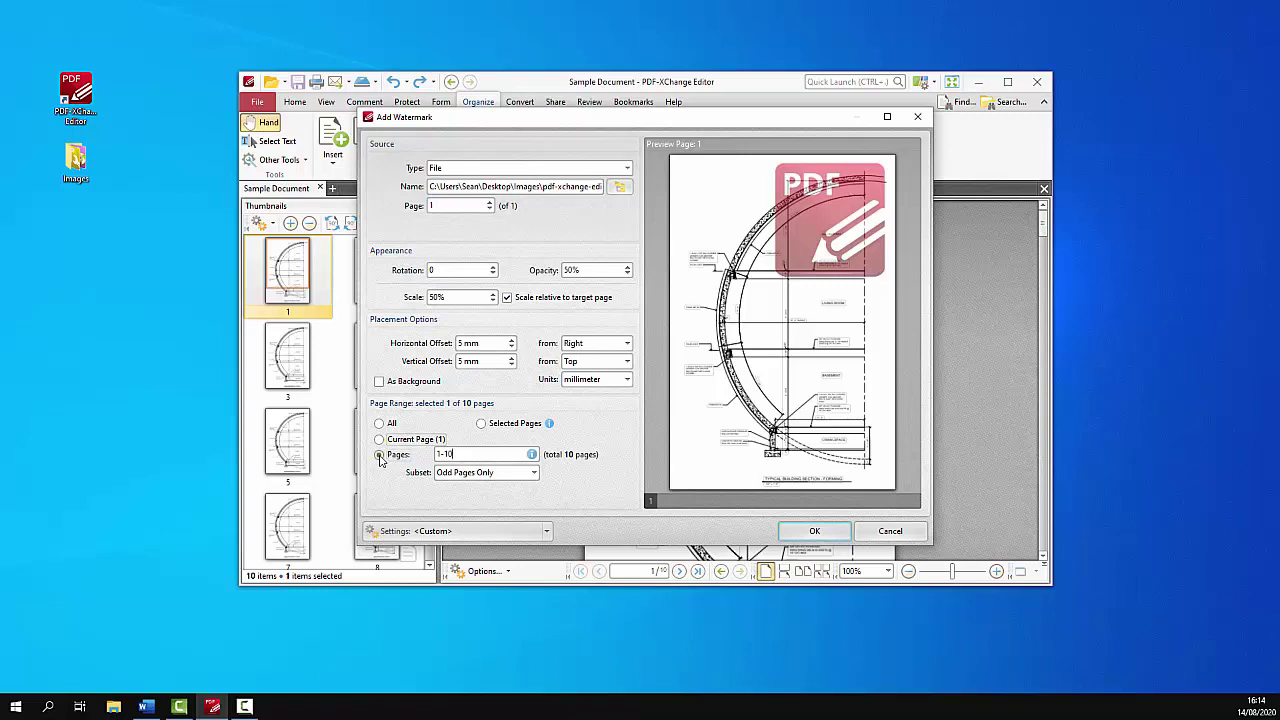
pyautogui.click(379, 455)
pyautogui.click(840, 537)
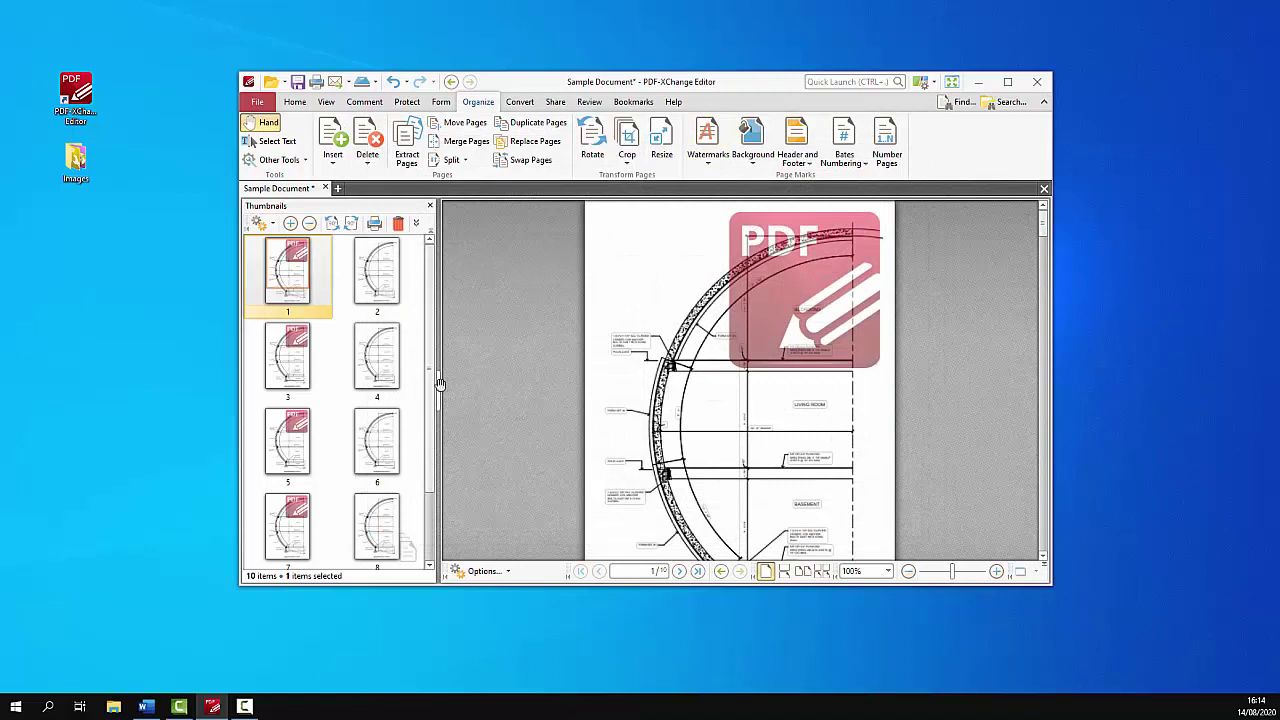